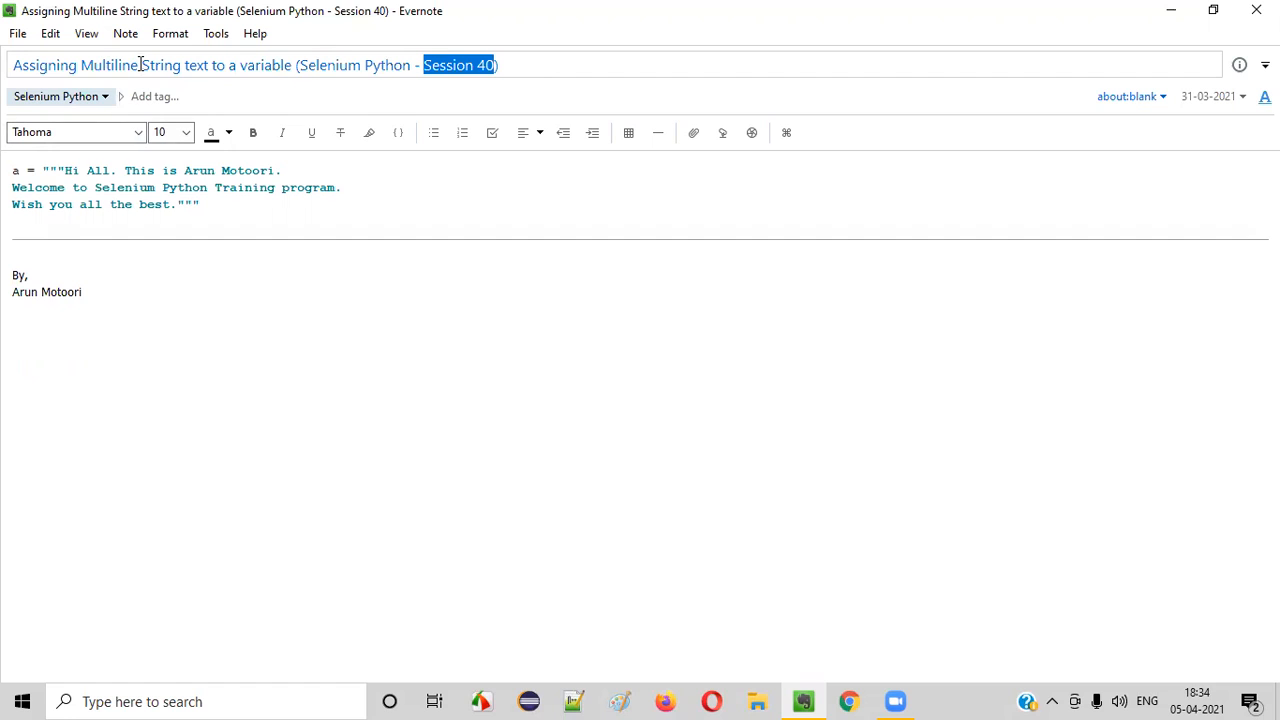
Leave the Evernote note on multiline strings and switch to the PyCharm project.
left_click_drag(207, 65, 10, 67)
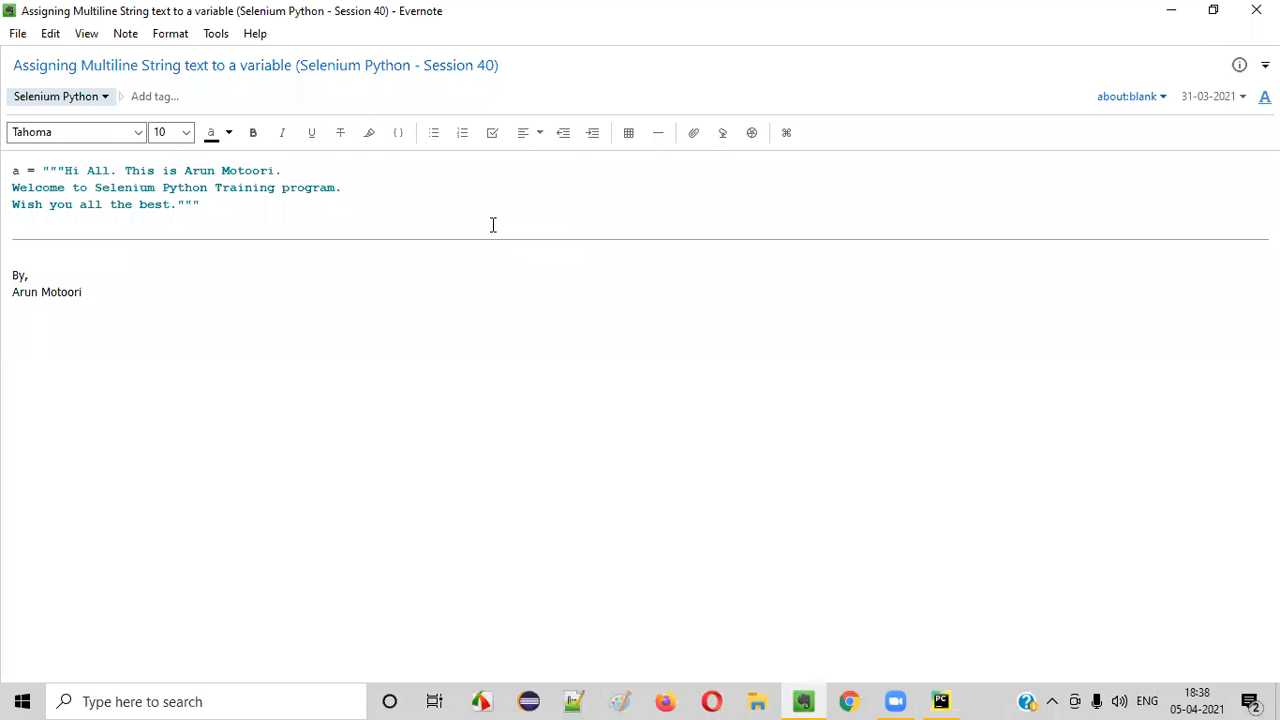
left_click(940, 701)
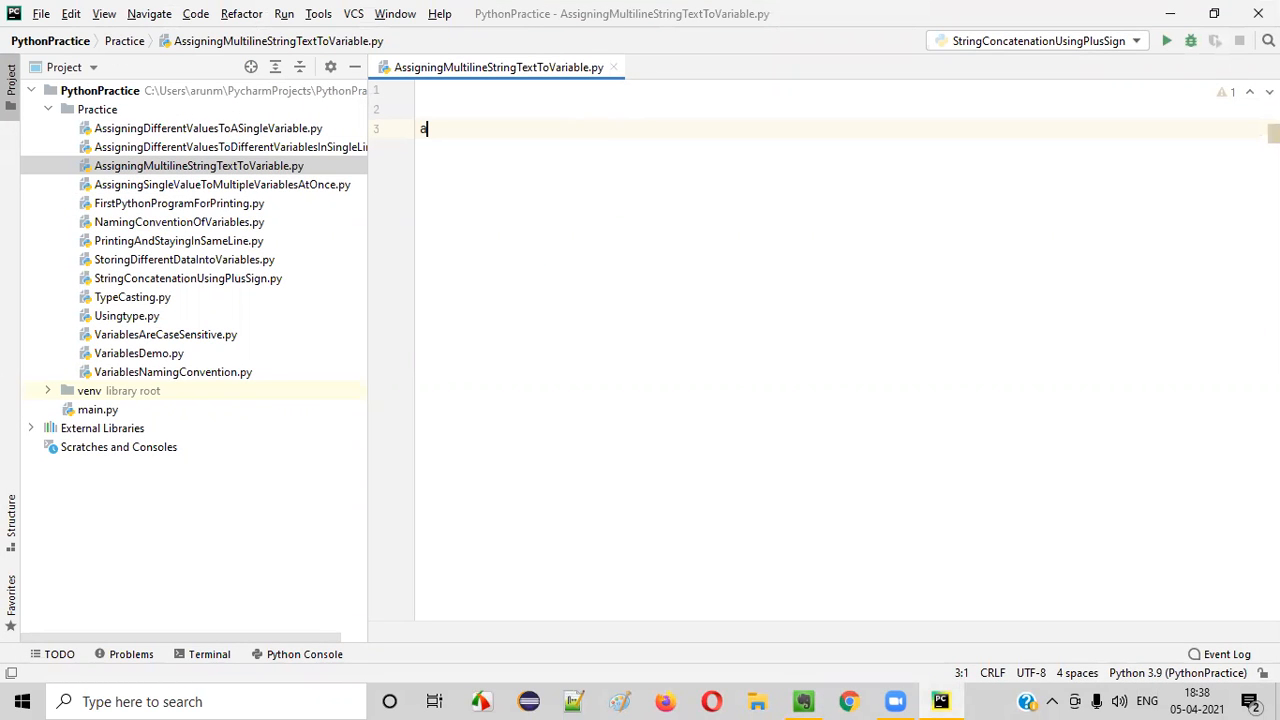
type("a =")
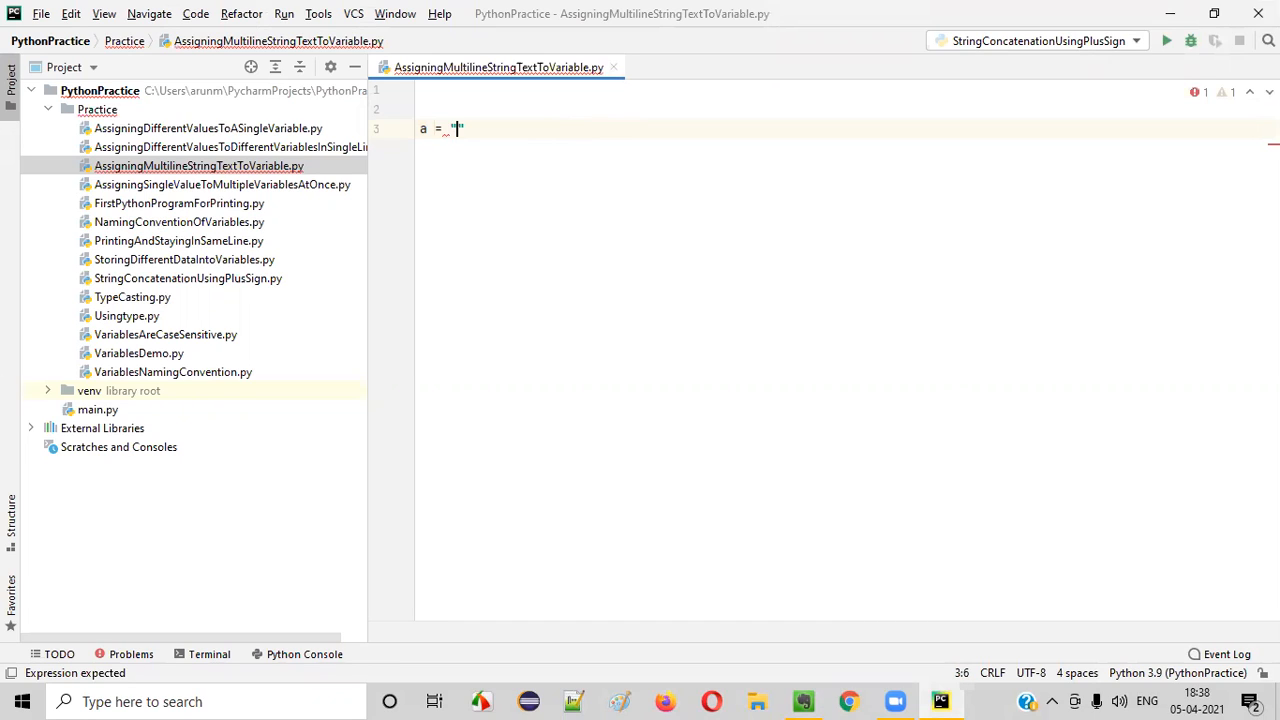
type("\"\"")
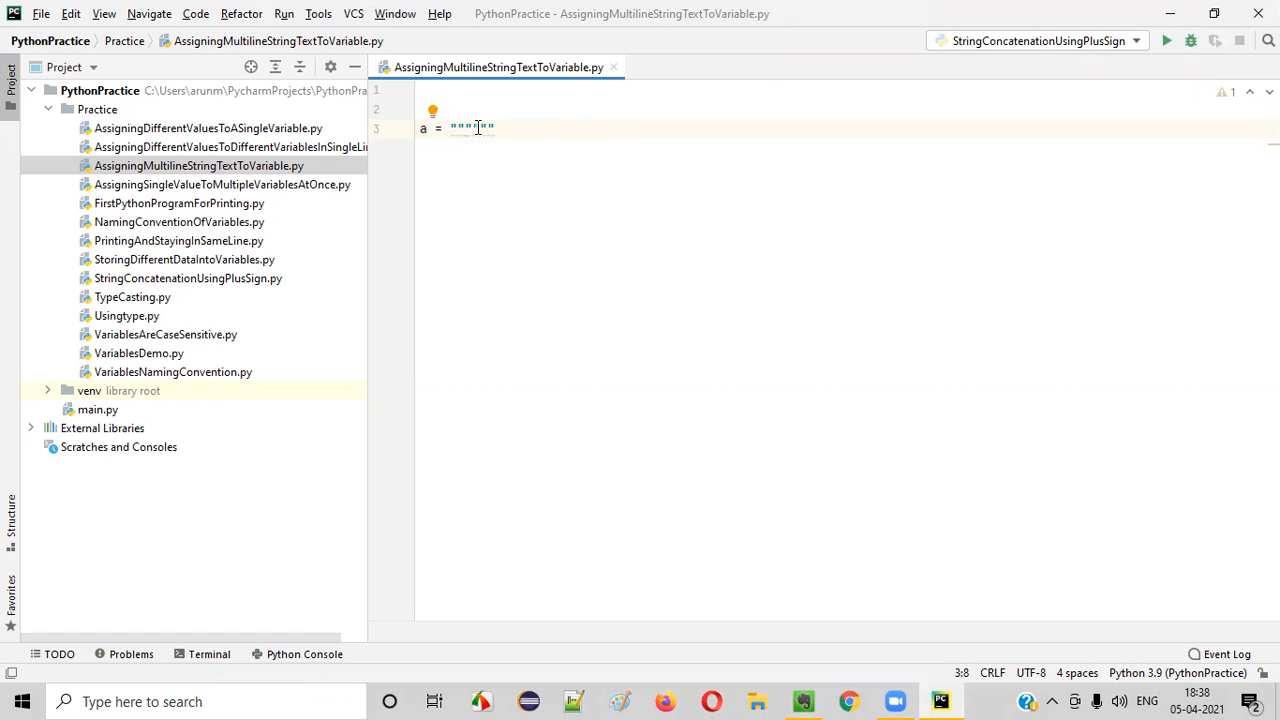
Remove the auto-inserted closing quotes so line 3 reads a = """.
left_click_drag(472, 127, 499, 129)
key("BackSpace")
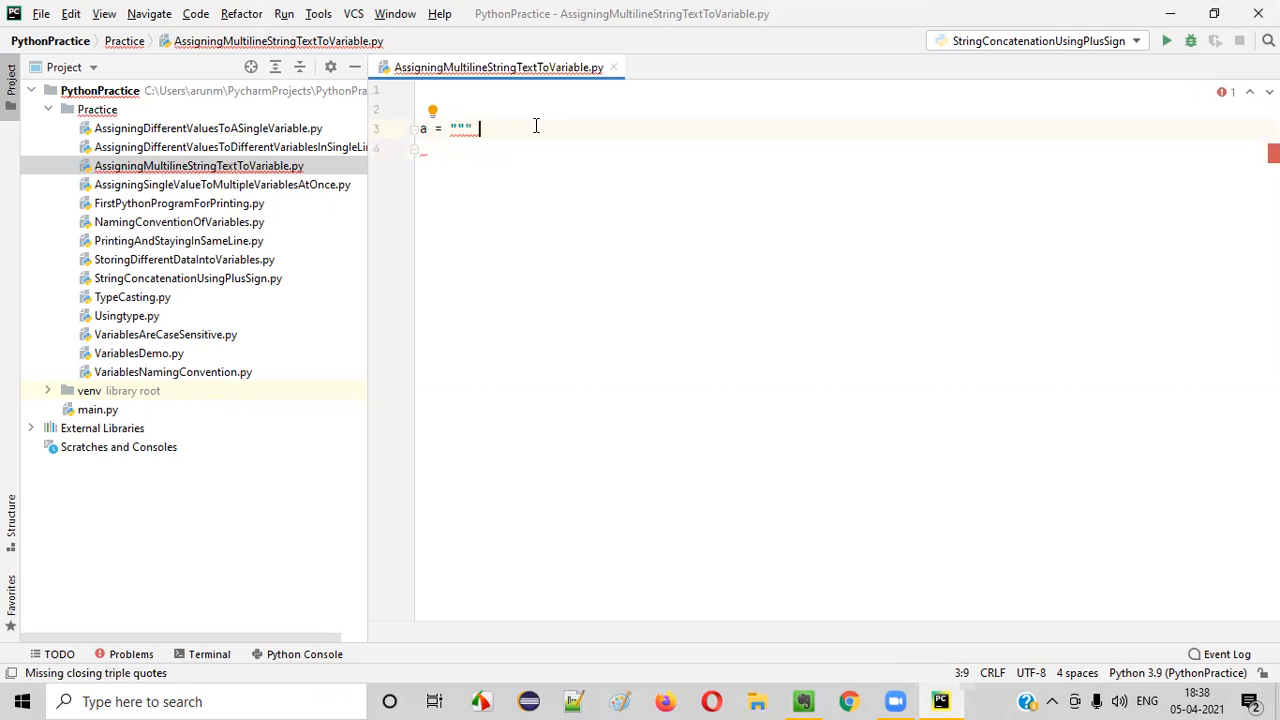
type("My nae")
Write the three string lines ending with All the best and close the triple-quoted string.
key("BackSpace")
key("BackSpace")
type("me is ")
type("Arun Motoori")
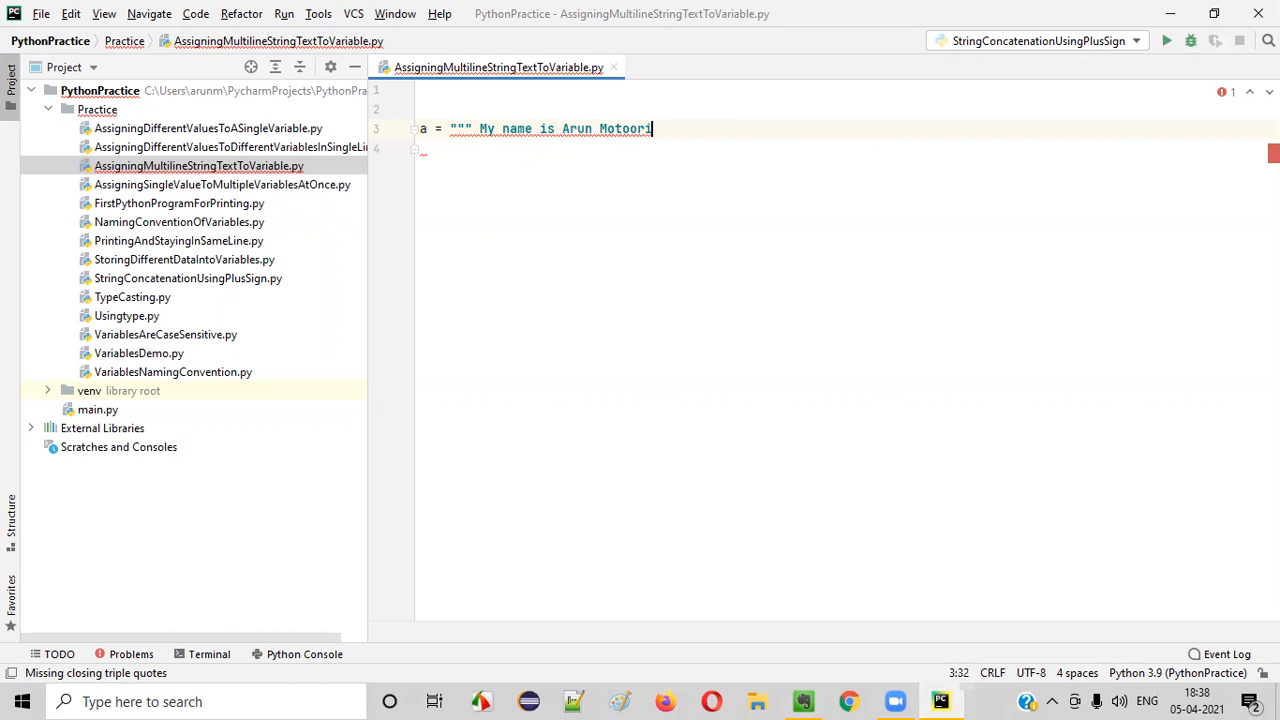
type(".")
key("Return")
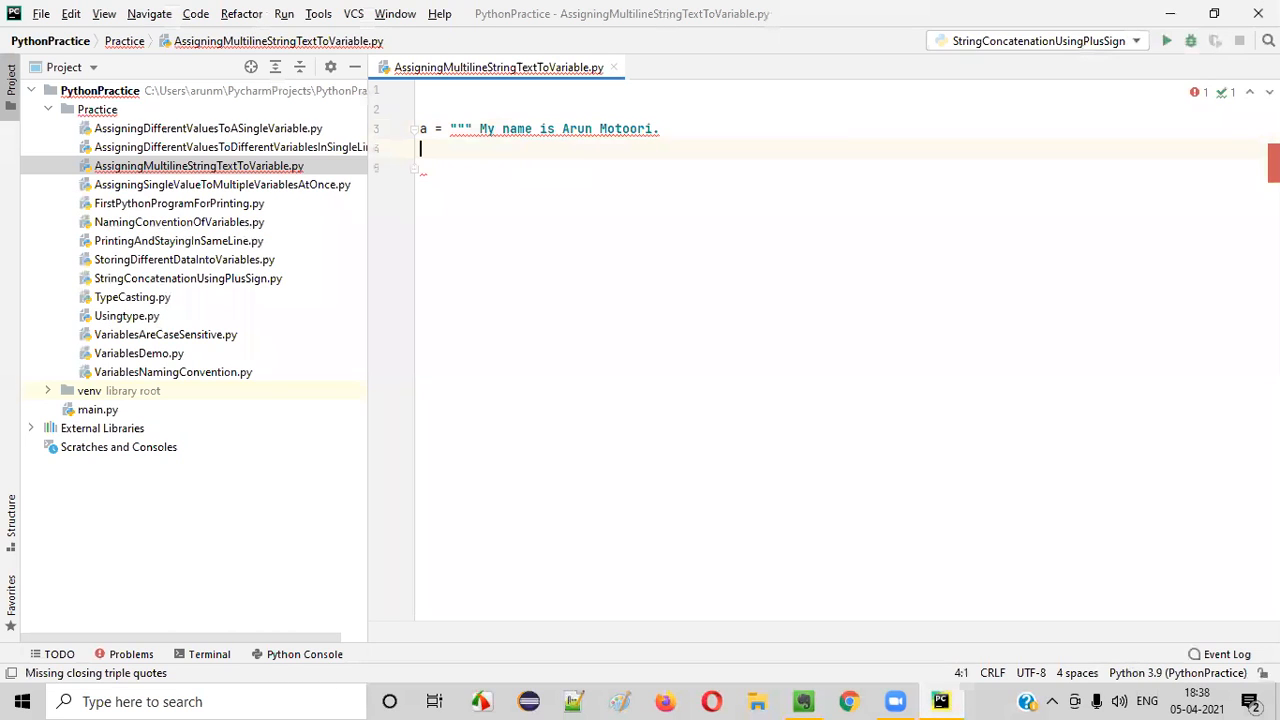
type("I am going")
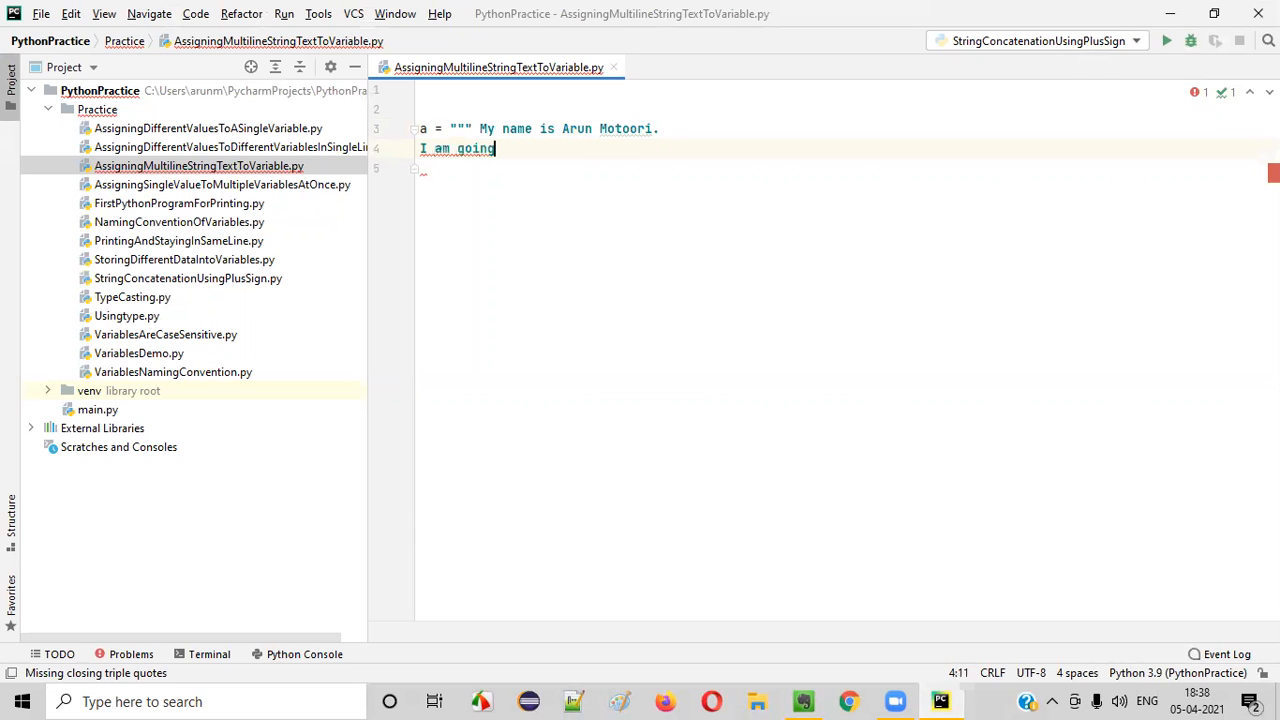
type(" to ")
type("teach you ")
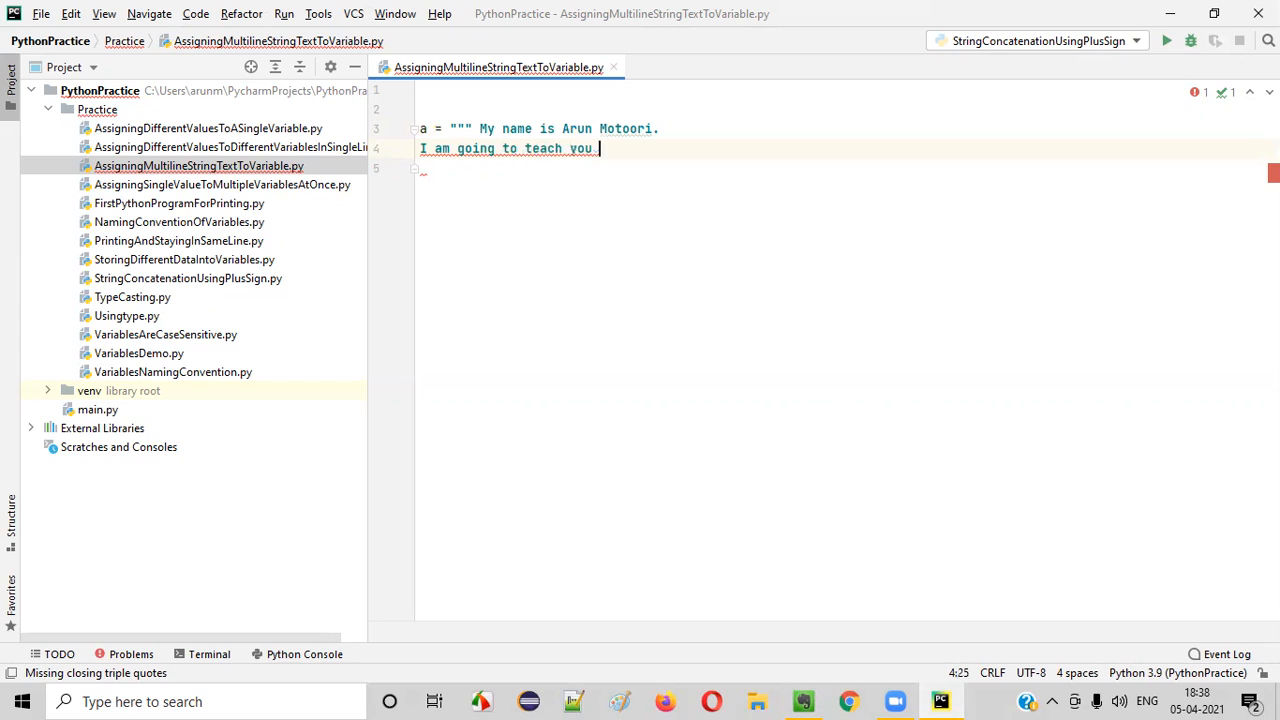
type("Selenium ")
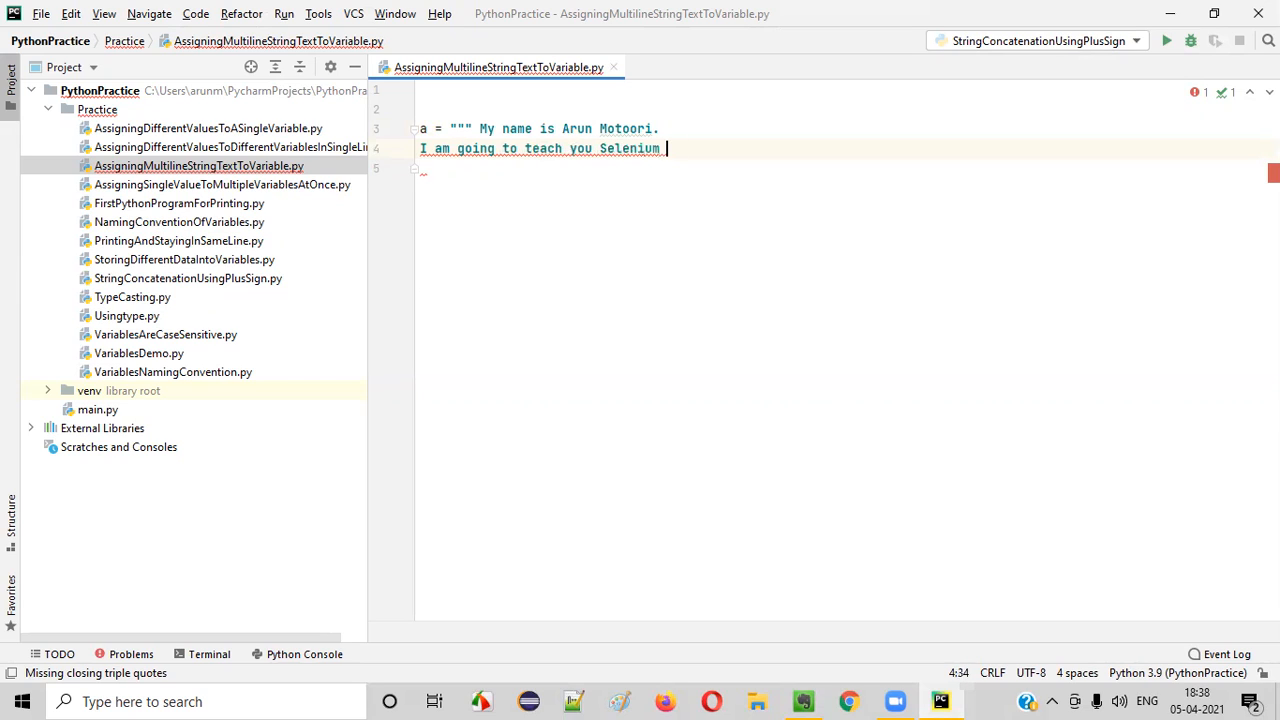
type("Pyto")
key("BackSpace")
type("ho")
type("n ")
type(".")
key("Return")
type("All the ")
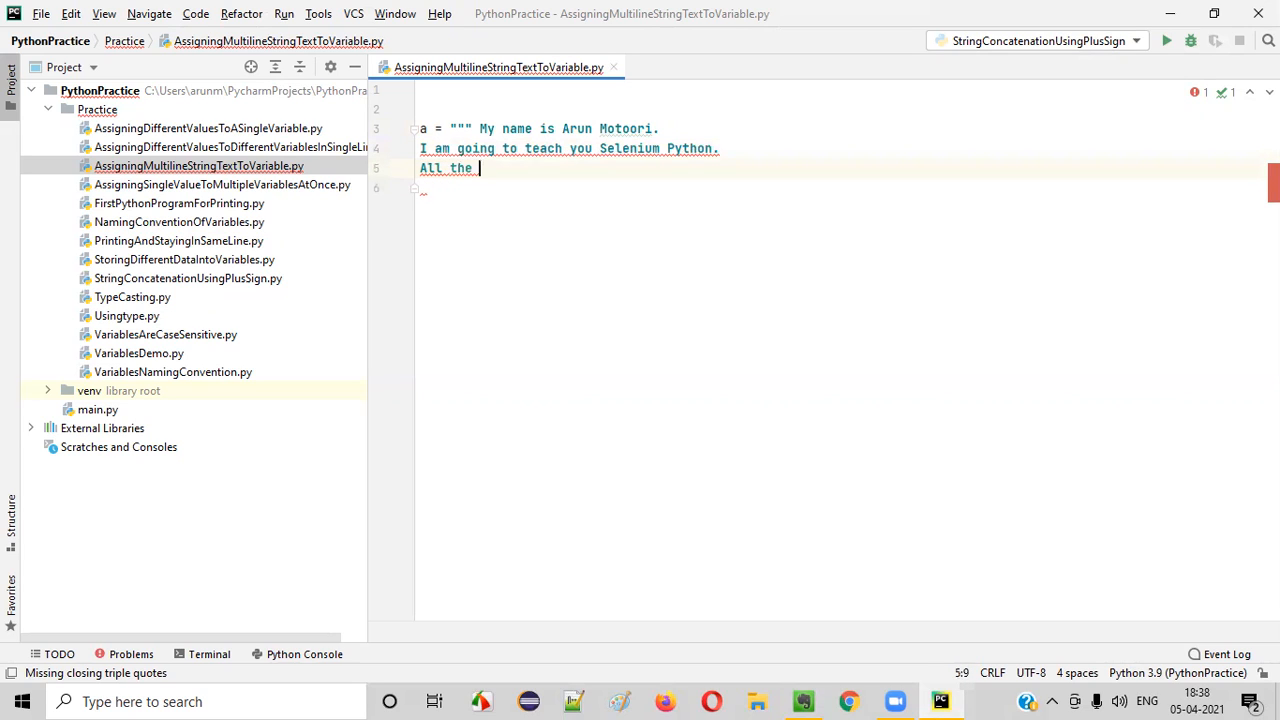
type("best")
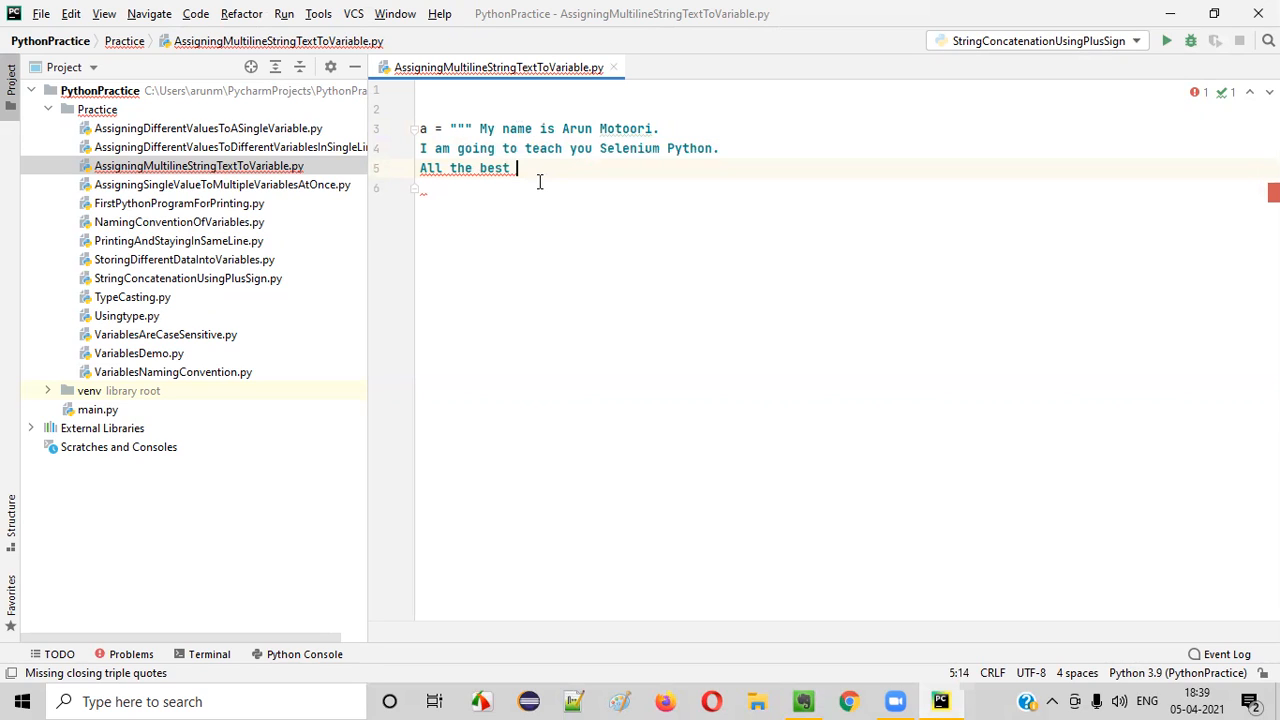
type(" \"\"\"")
key("Return")
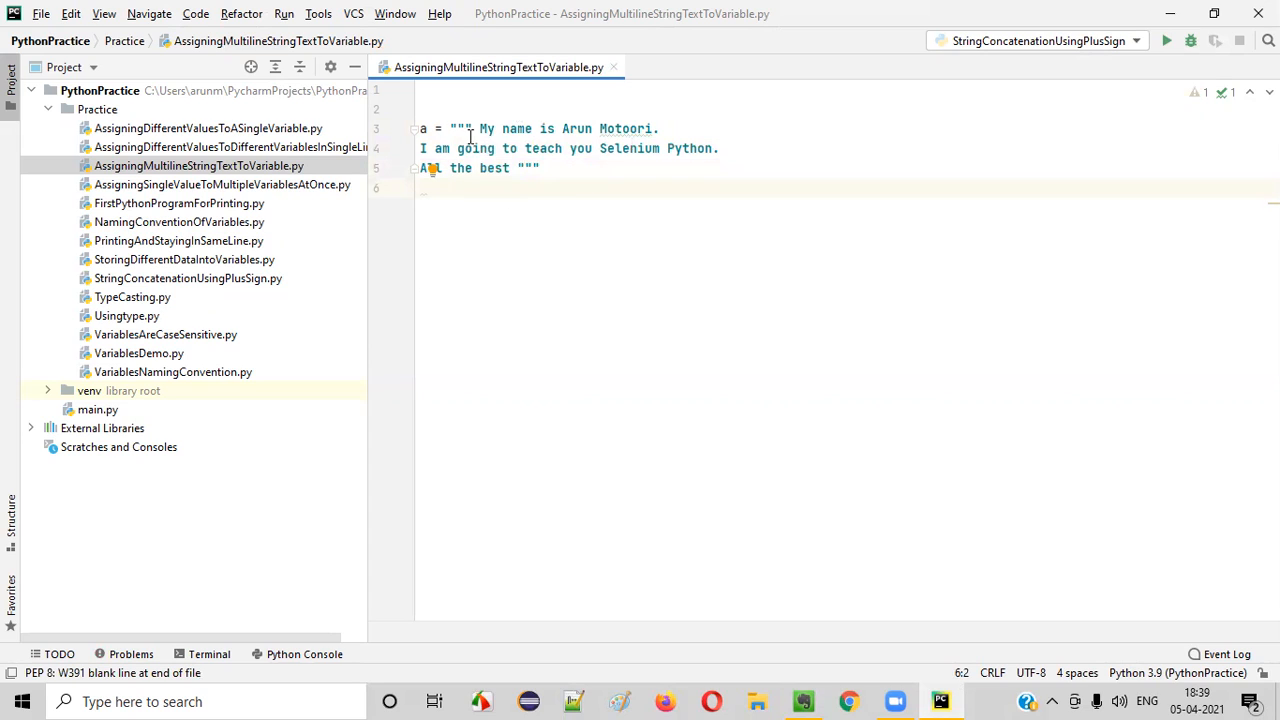
Review the multi-line string, then add print(a) on line 7 below it.
left_click_drag(452, 128, 540, 170)
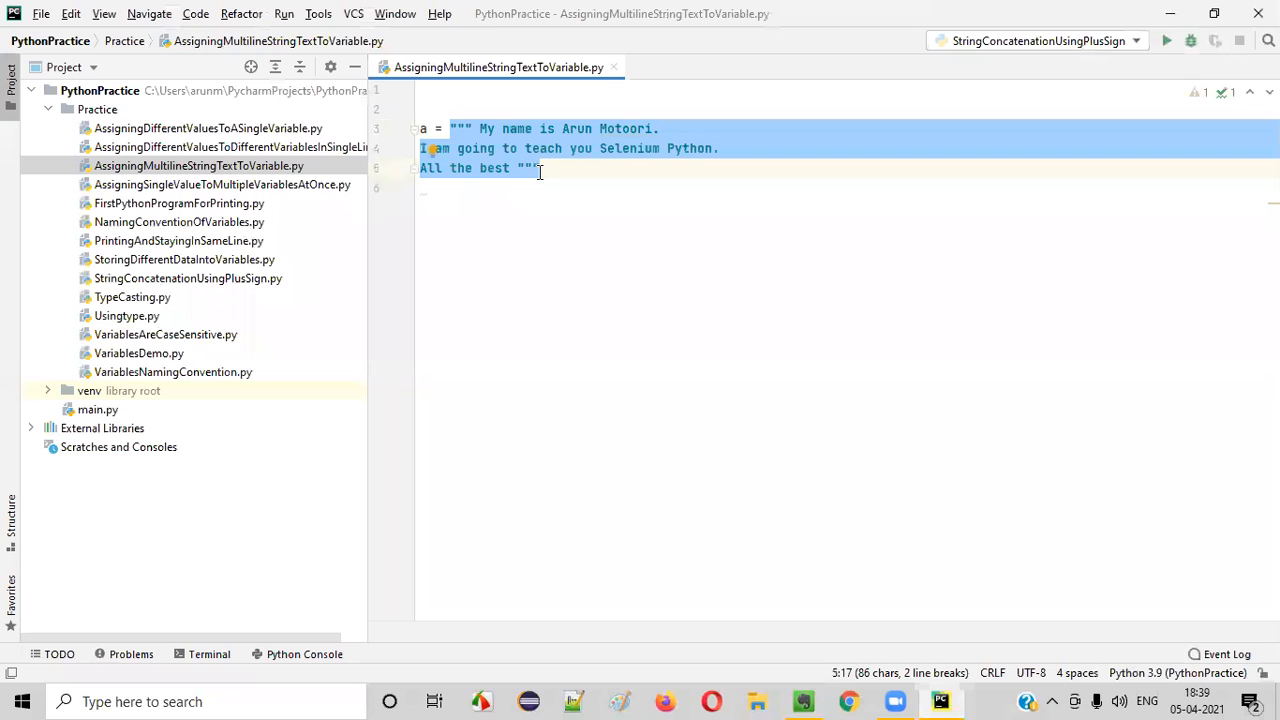
key("Up")
key("Up")
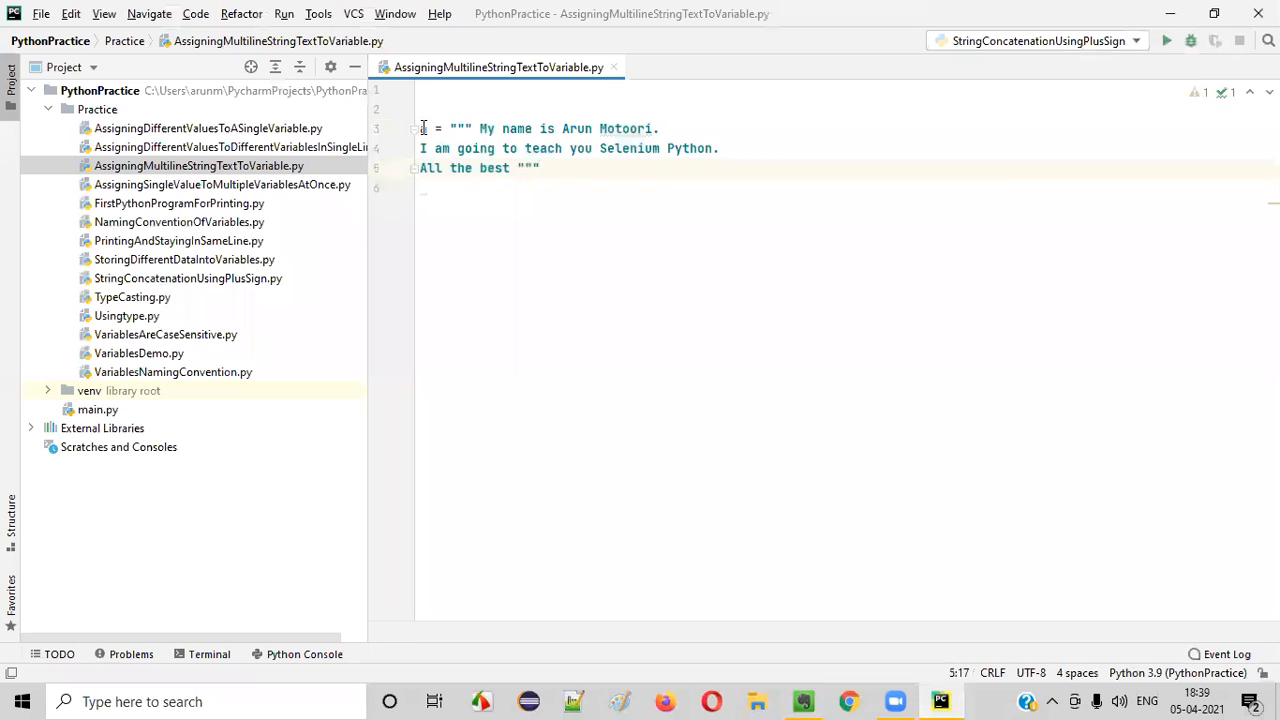
key("Home")
key("shift+Right")
left_click(547, 170)
key("Return")
key("Return")
type("print(a")
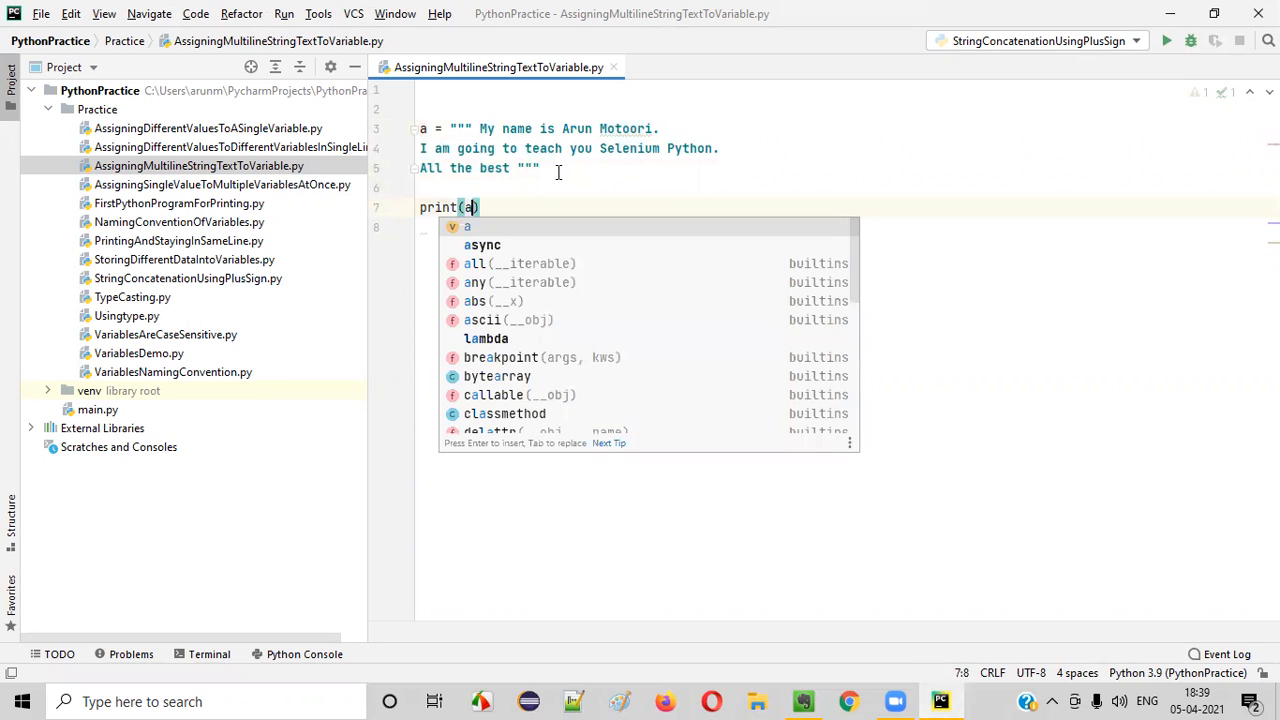
Highlight the string's text lines and opening quotes to review the finished assignment.
left_click_drag(479, 128, 508, 171)
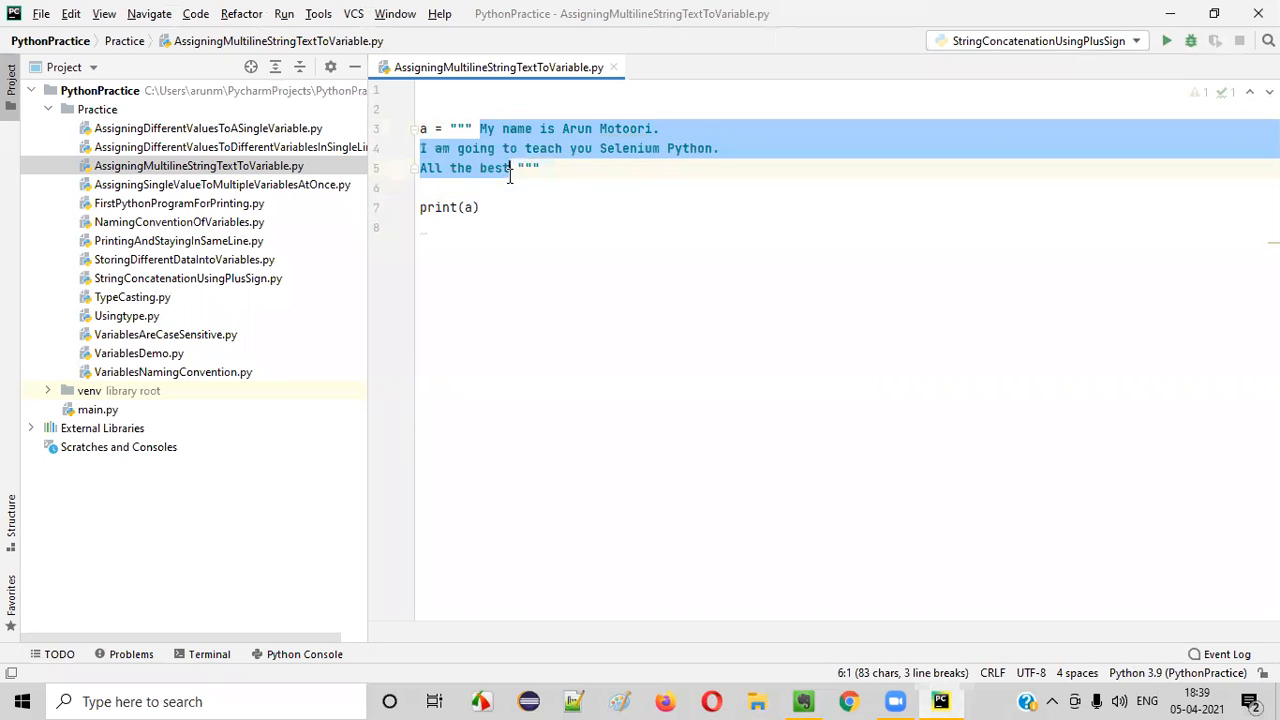
left_click(554, 230)
left_click_drag(449, 128, 472, 128)
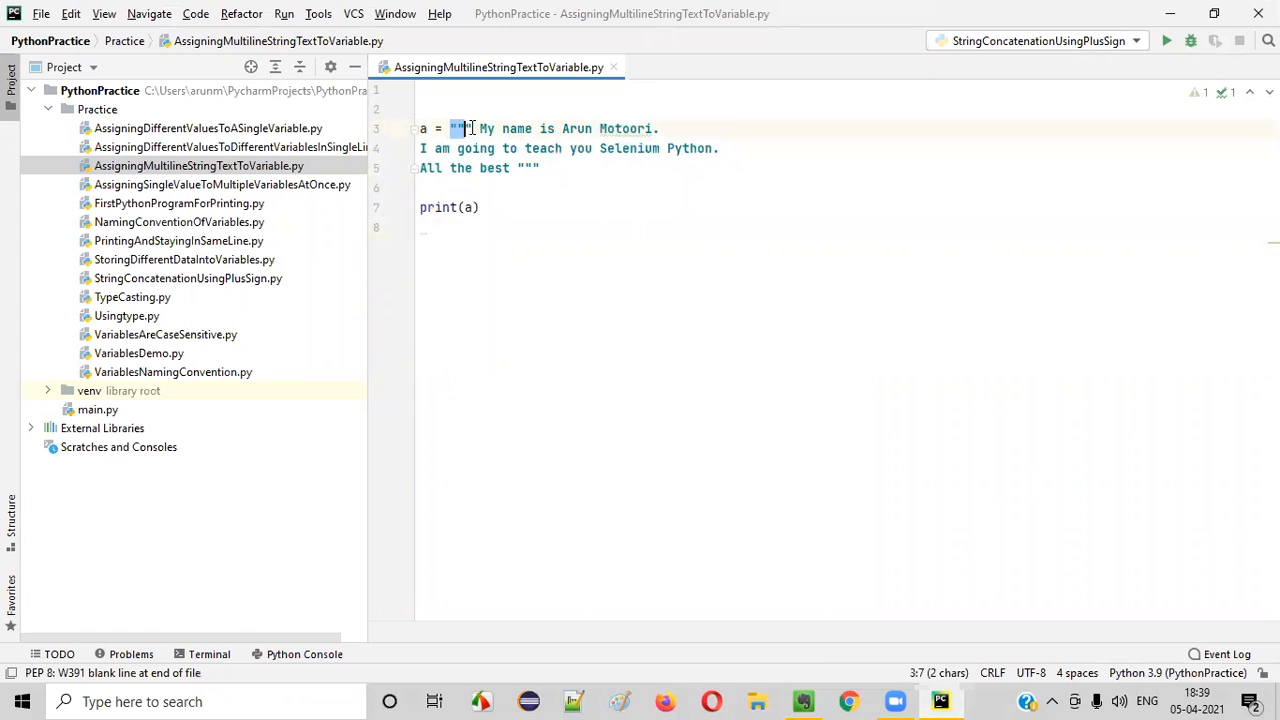
left_click(507, 228)
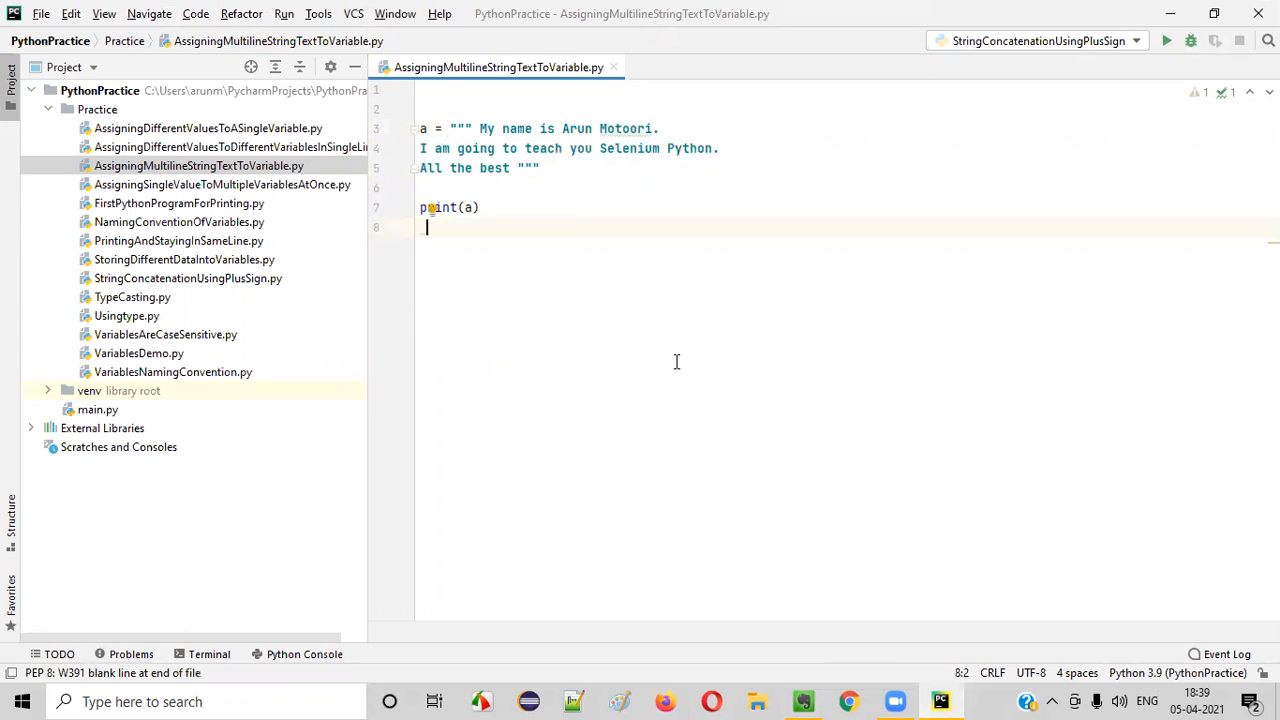
left_click_drag(478, 121, 640, 188)
left_click(642, 188)
Run AssigningMultilineStringTextToVariable and check the console prints all three lines unchanged.
right_click(642, 188)
left_click(730, 386)
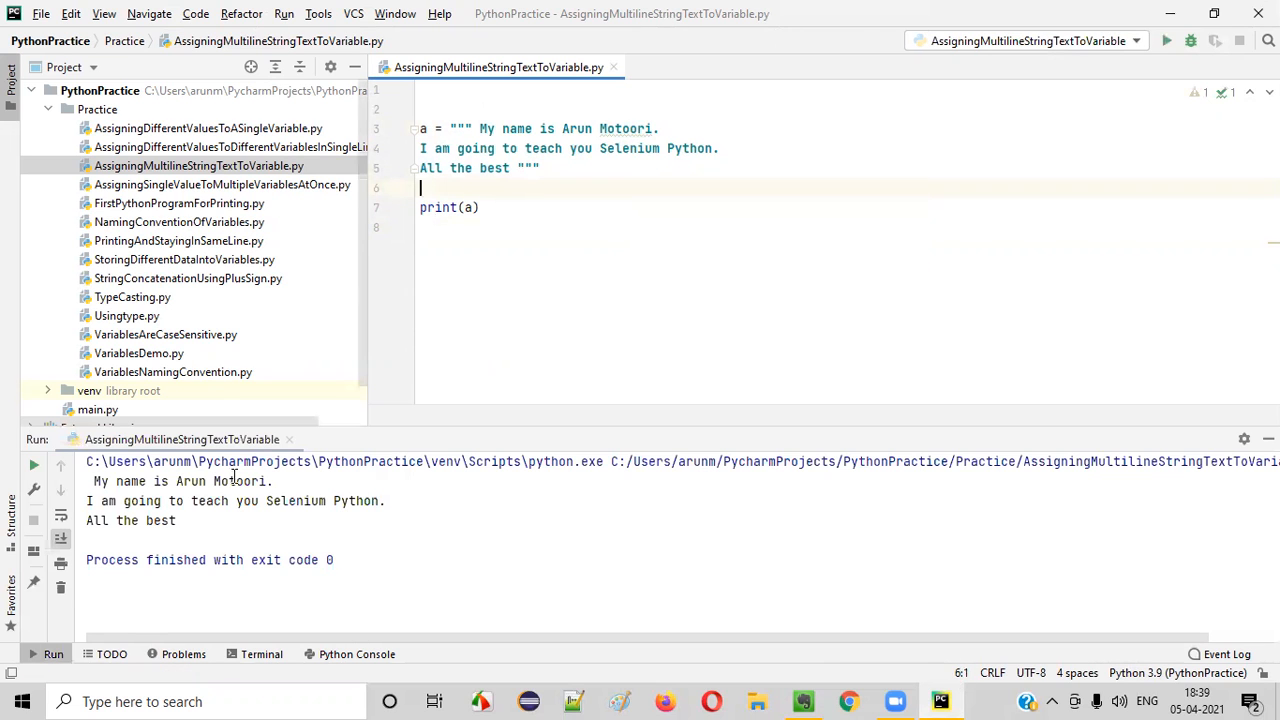
left_click(88, 481)
left_click_drag(102, 500, 374, 501)
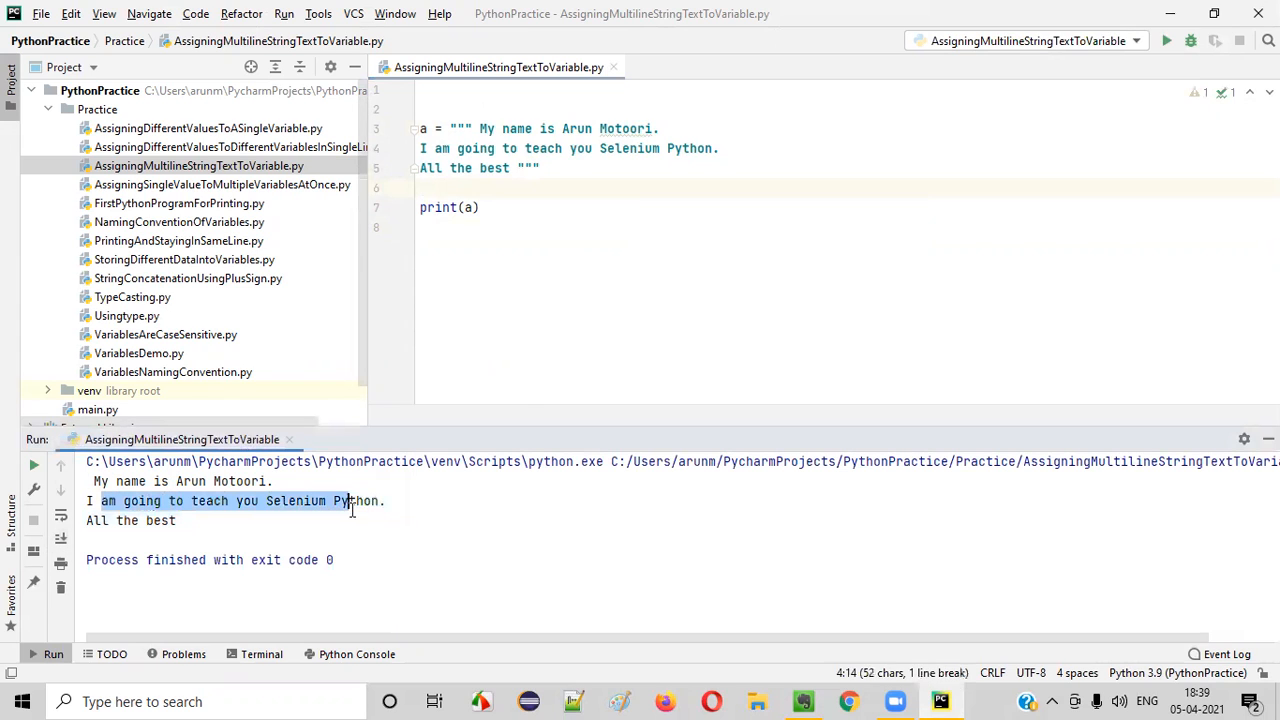
left_click(88, 520)
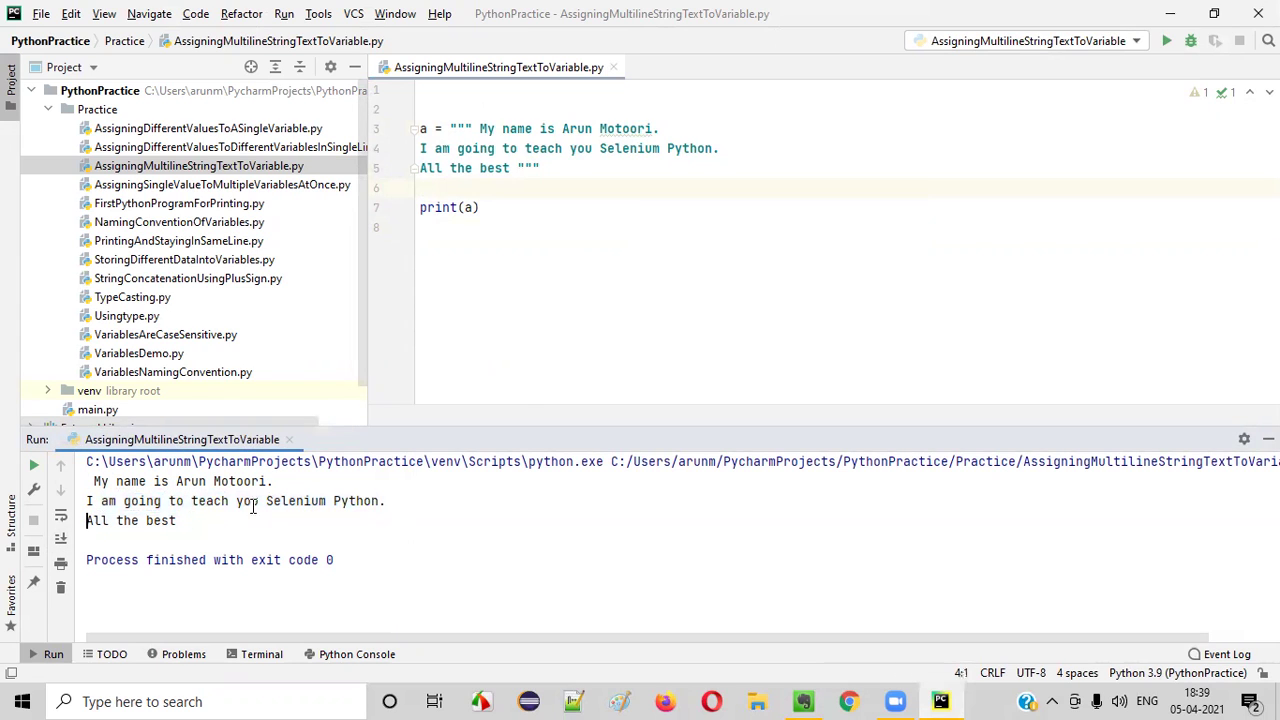
left_click(506, 249)
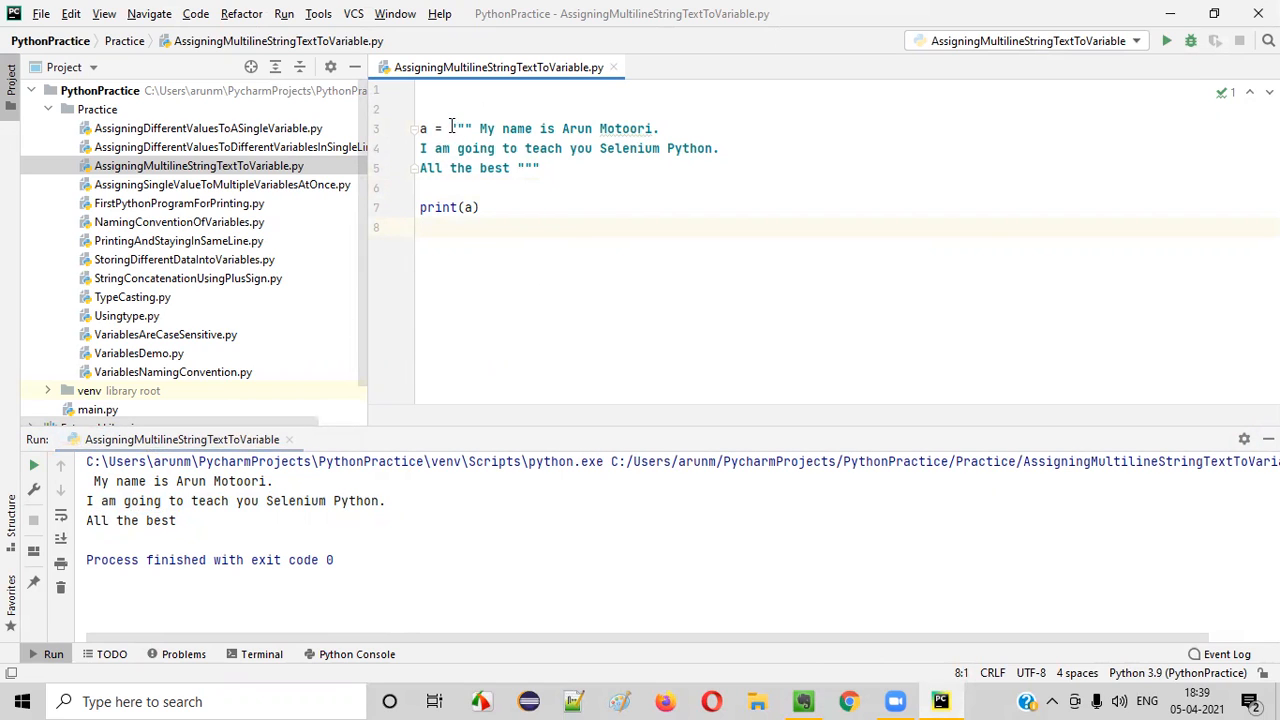
Review the string and variable a in the code, then return to the Evernote note.
left_click_drag(452, 128, 540, 168)
left_click(466, 207)
left_click_drag(436, 128, 416, 128)
left_click(719, 348)
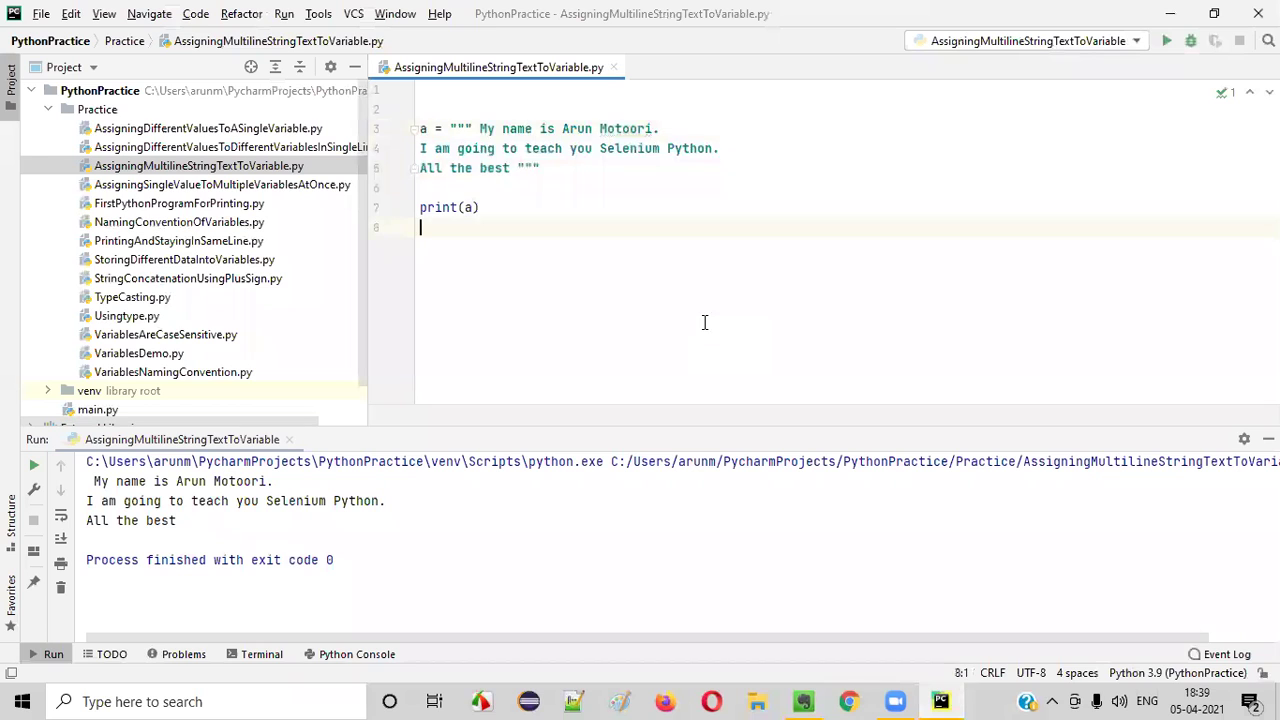
left_click(804, 701)
mouse_move(60, 96)
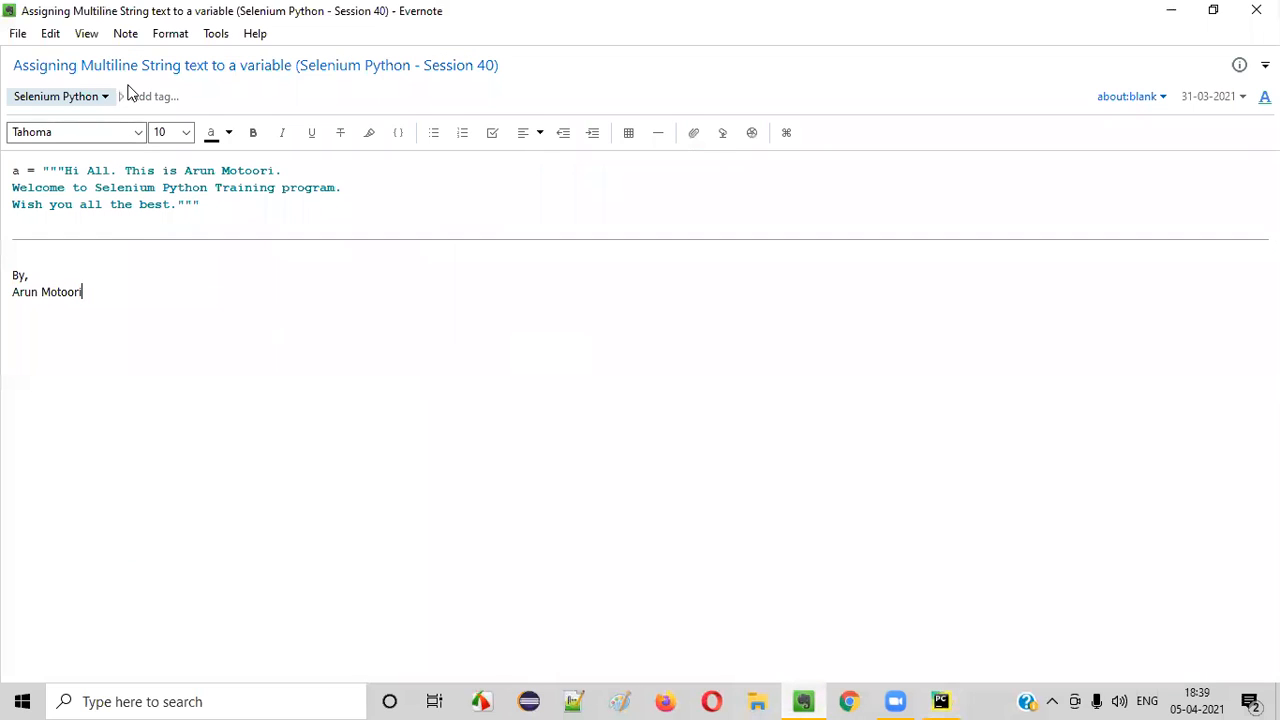
left_click(475, 389)
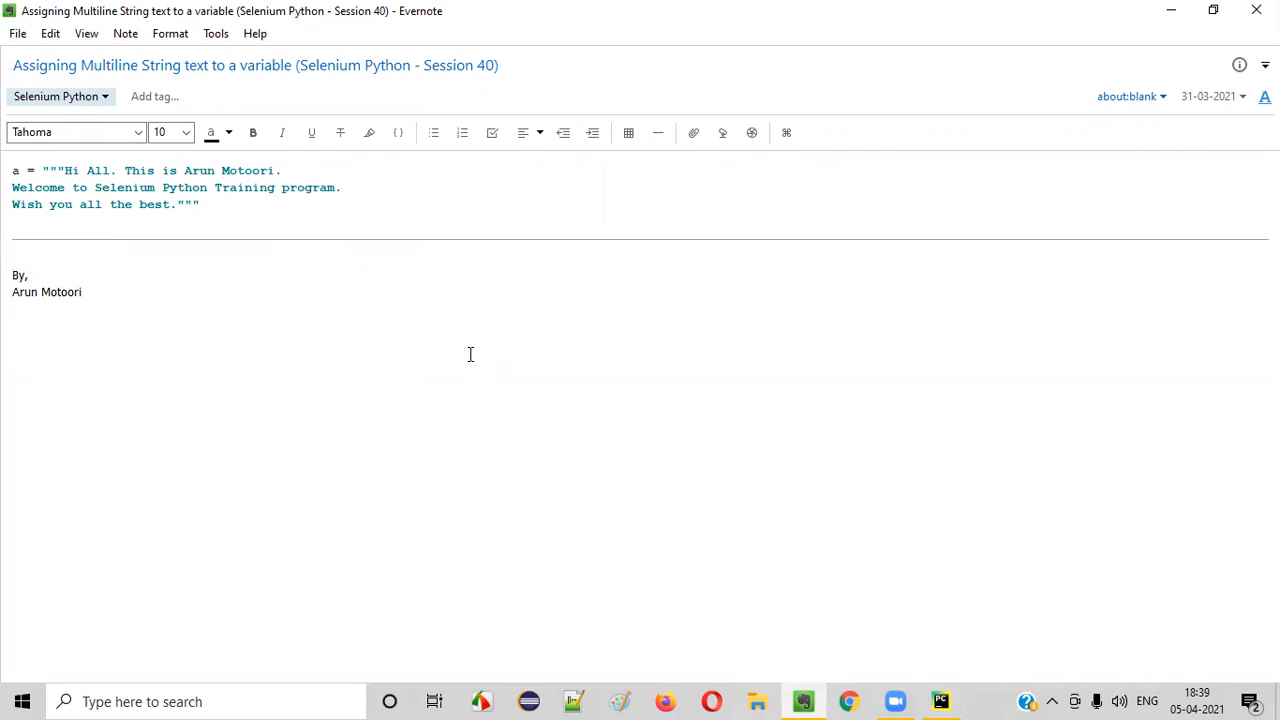